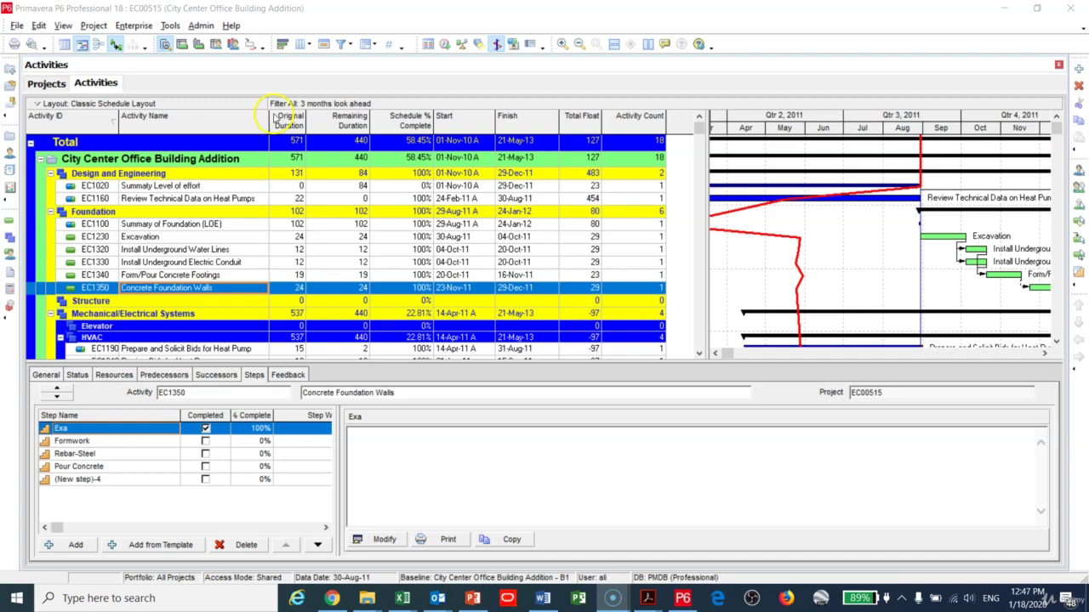
# - Collapse all groups, expand only Design and Engineering and Foundation under the project, and widen the Activity Name column
pyautogui.moveTo(270, 115)
pyautogui.mouseDown()
pyautogui.moveTo(278, 121)
pyautogui.moveTo(265, 124)
pyautogui.mouseUp()
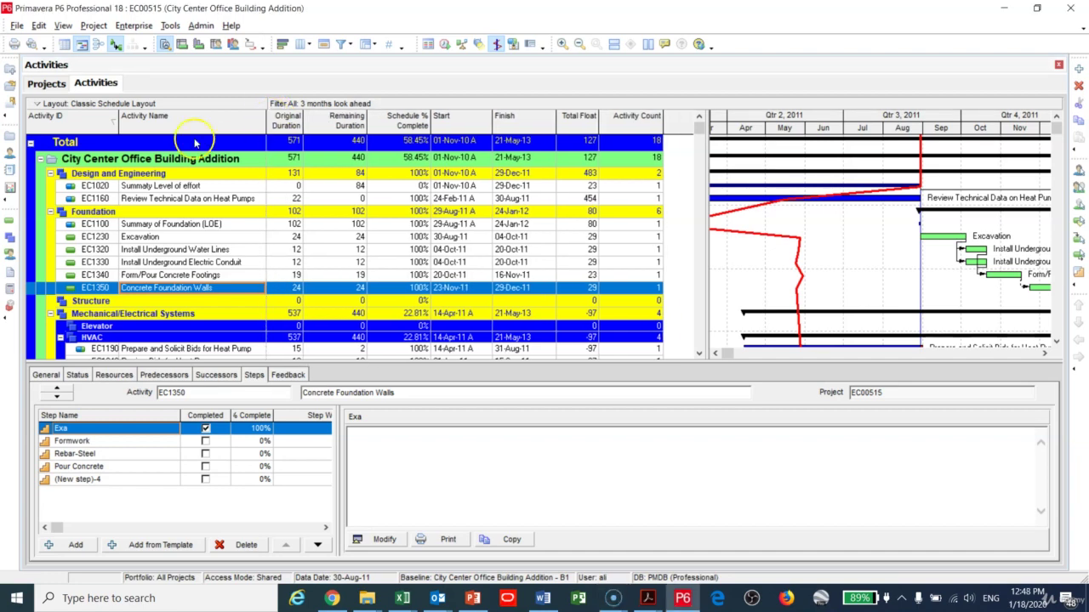
pyautogui.click(141, 103)
pyautogui.click(85, 406)
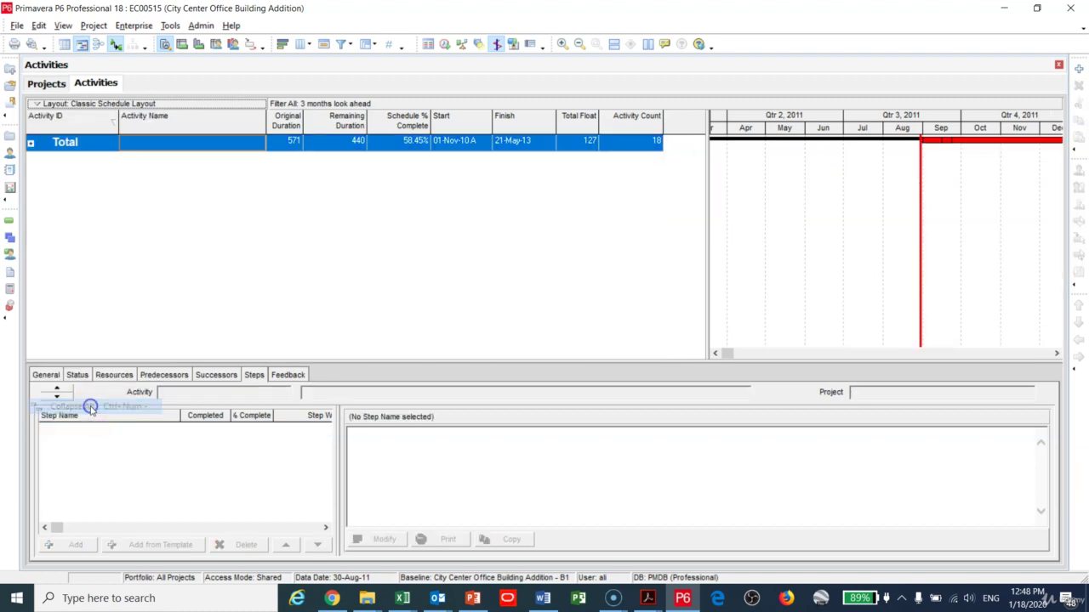
pyautogui.click(33, 145)
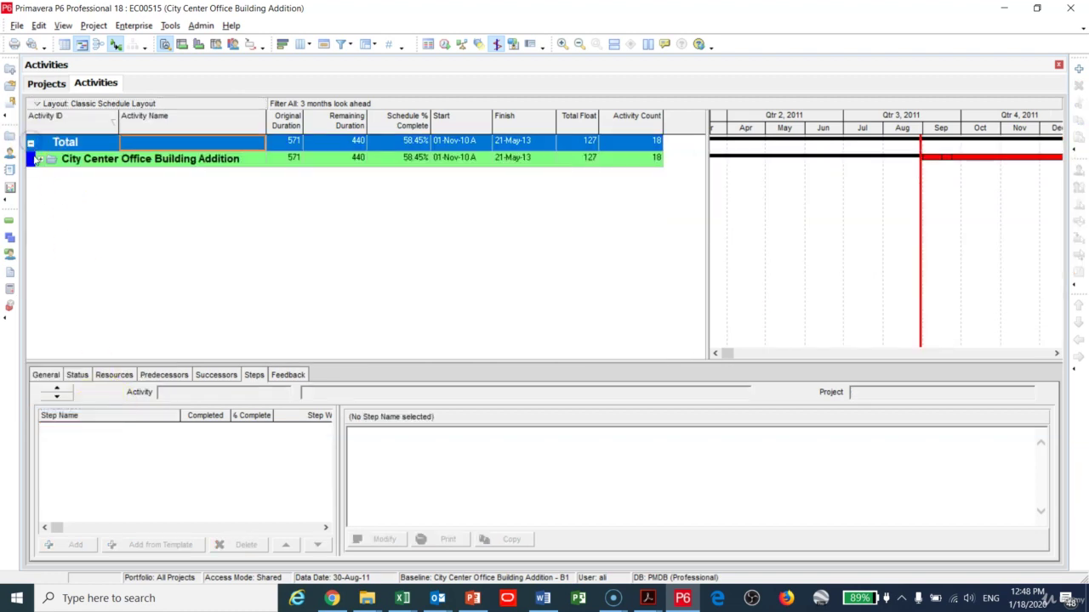
pyautogui.click(40, 158)
pyautogui.click(40, 158)
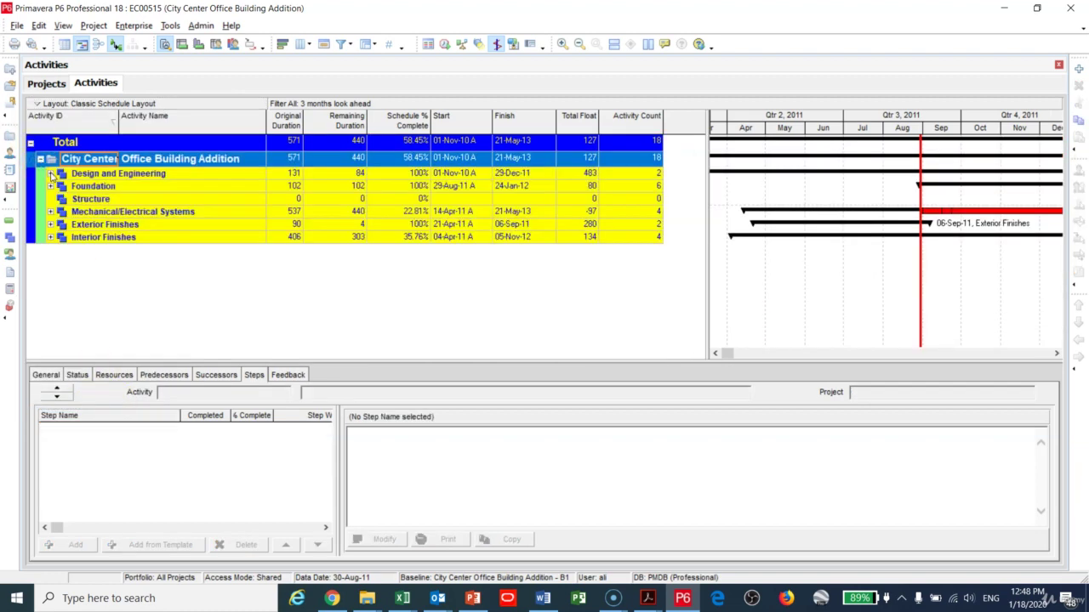
pyautogui.click(50, 173)
pyautogui.click(50, 211)
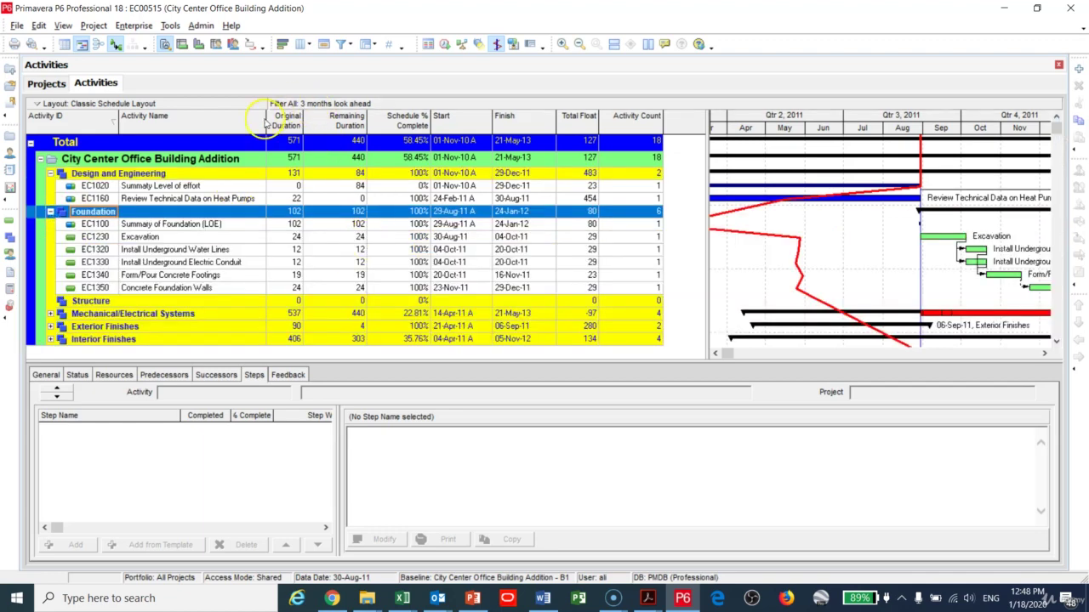
pyautogui.moveTo(266, 121); pyautogui.dragTo(305, 122)
pyautogui.click(89, 158)
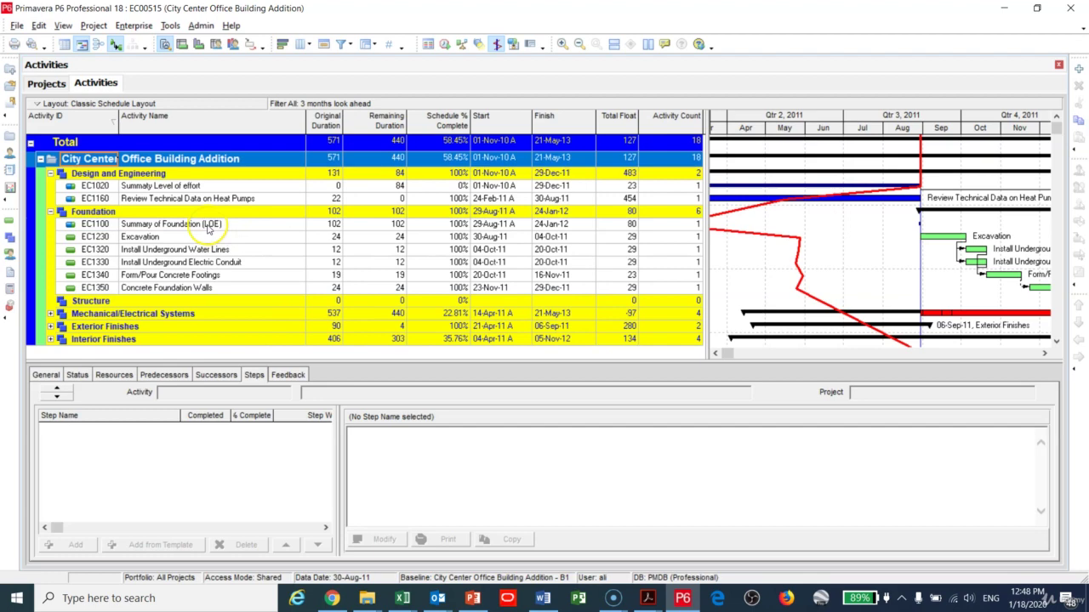
# - Renumber the six Foundation activities from Summary of Foundation to Concrete Foundation Walls using Auto-number with prefix PM, suffix 1000 and increment 10
pyautogui.click(208, 227)
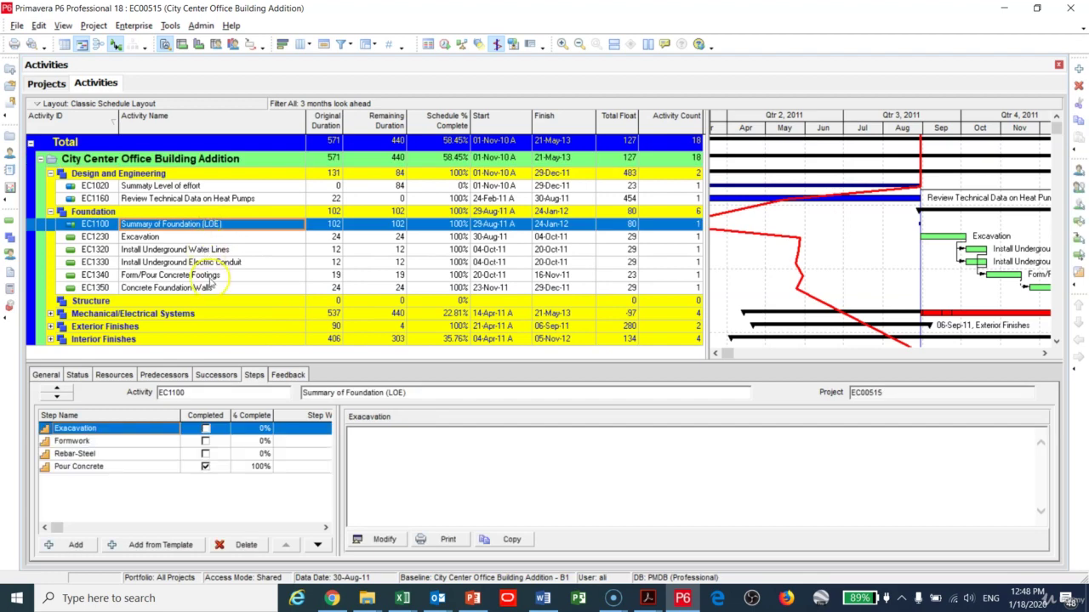
pyautogui.keyDown('shift'); pyautogui.click(211, 290); pyautogui.keyUp('shift')
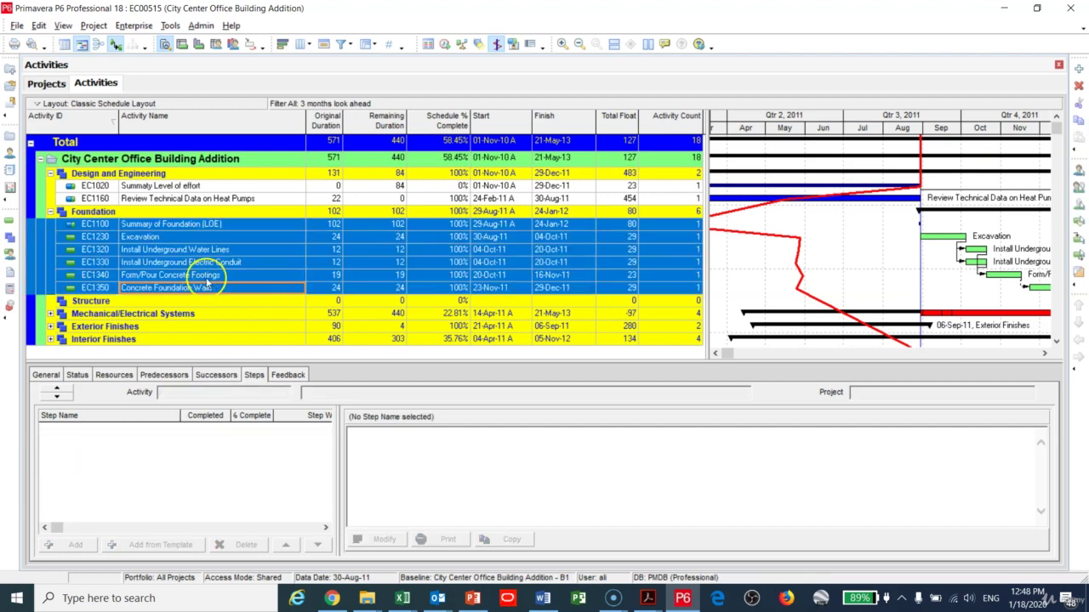
pyautogui.rightClick(189, 244)
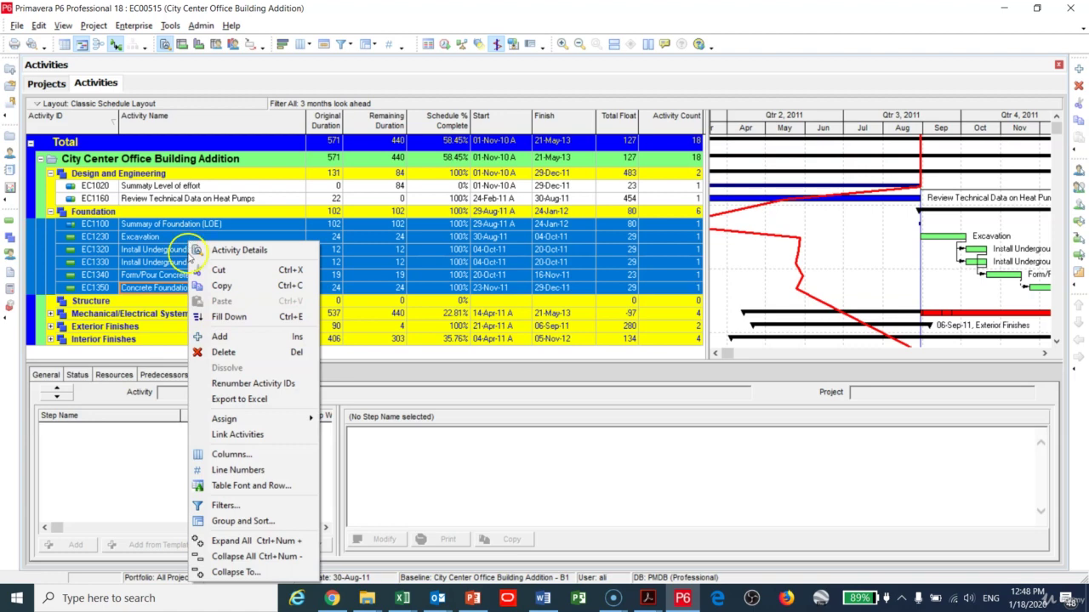
pyautogui.click(265, 388)
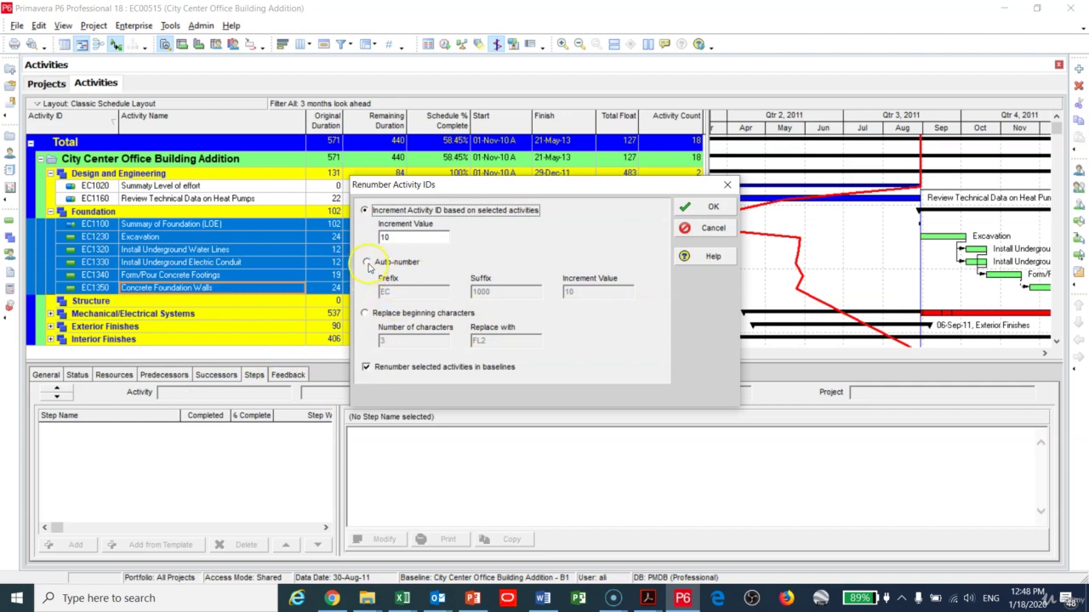
pyautogui.click(366, 263)
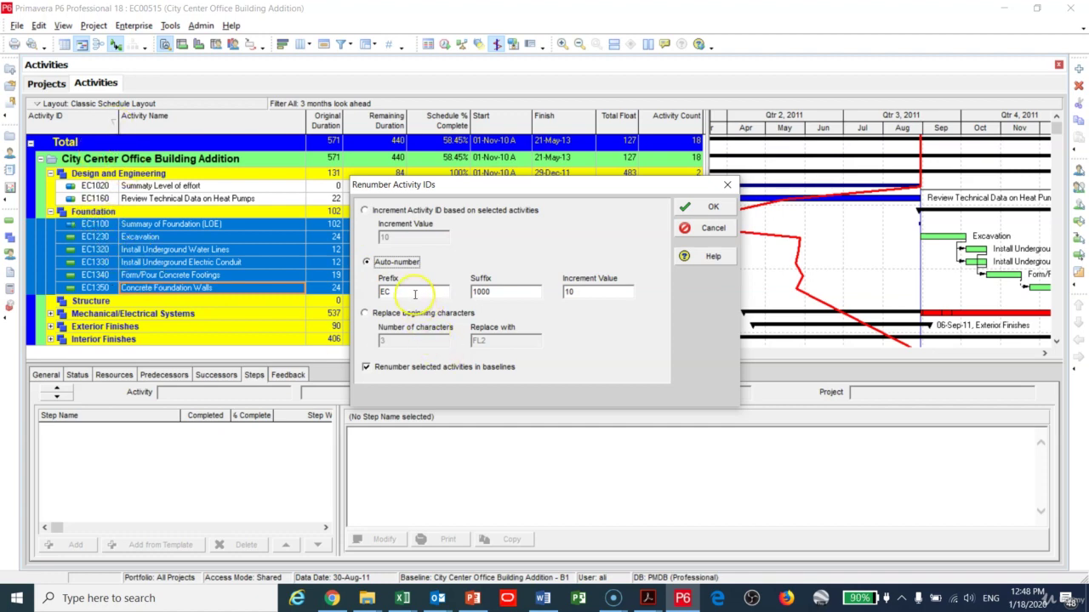
pyautogui.moveTo(417, 293); pyautogui.dragTo(354, 294)
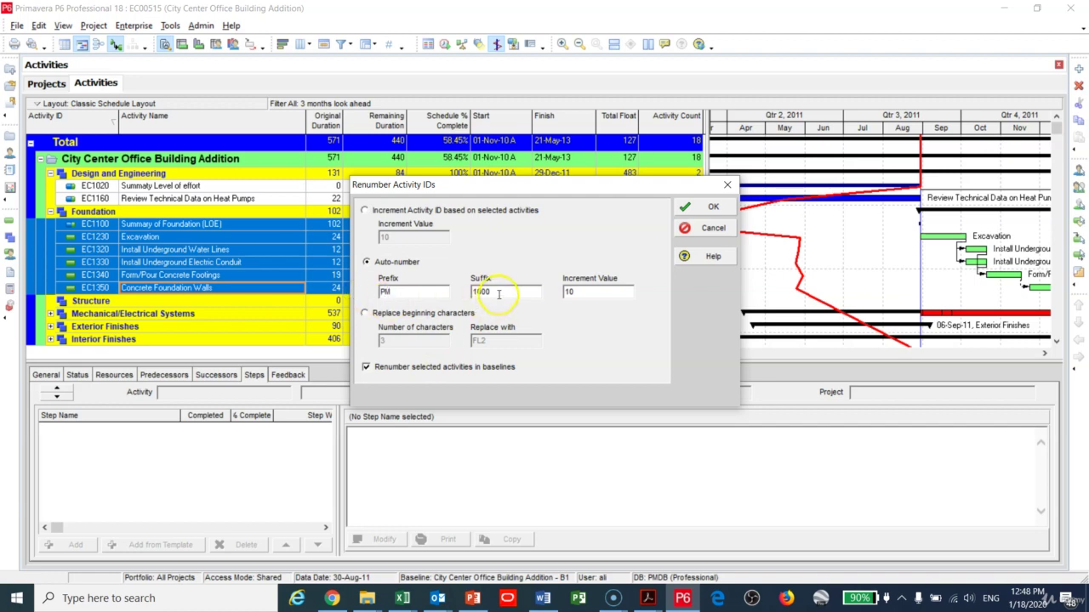
pyautogui.moveTo(510, 293); pyautogui.dragTo(462, 291)
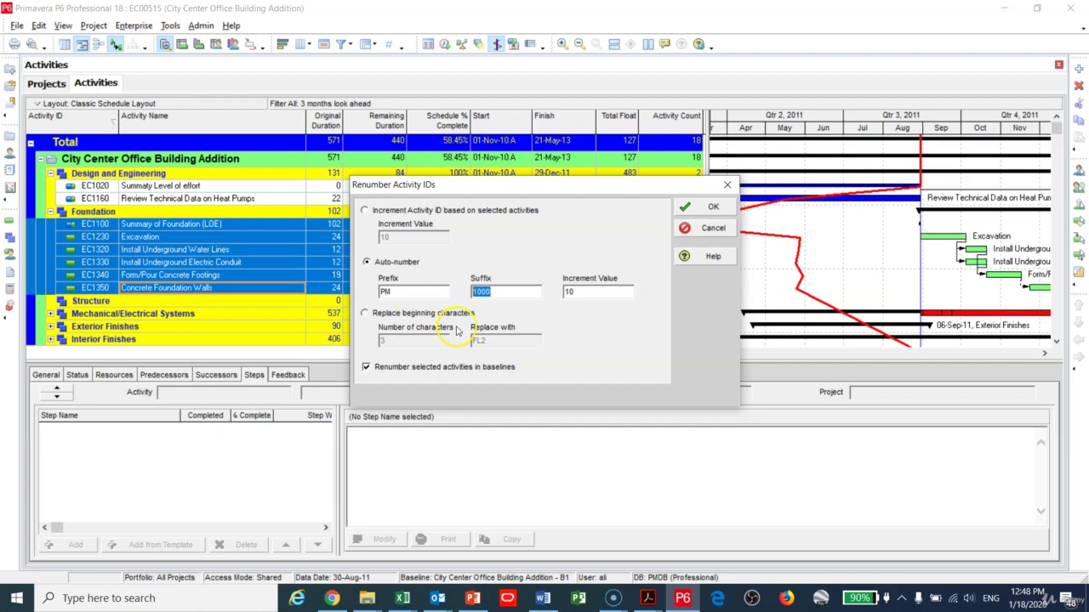
pyautogui.click(590, 294)
pyautogui.doubleClick(564, 292)
pyautogui.click(593, 297)
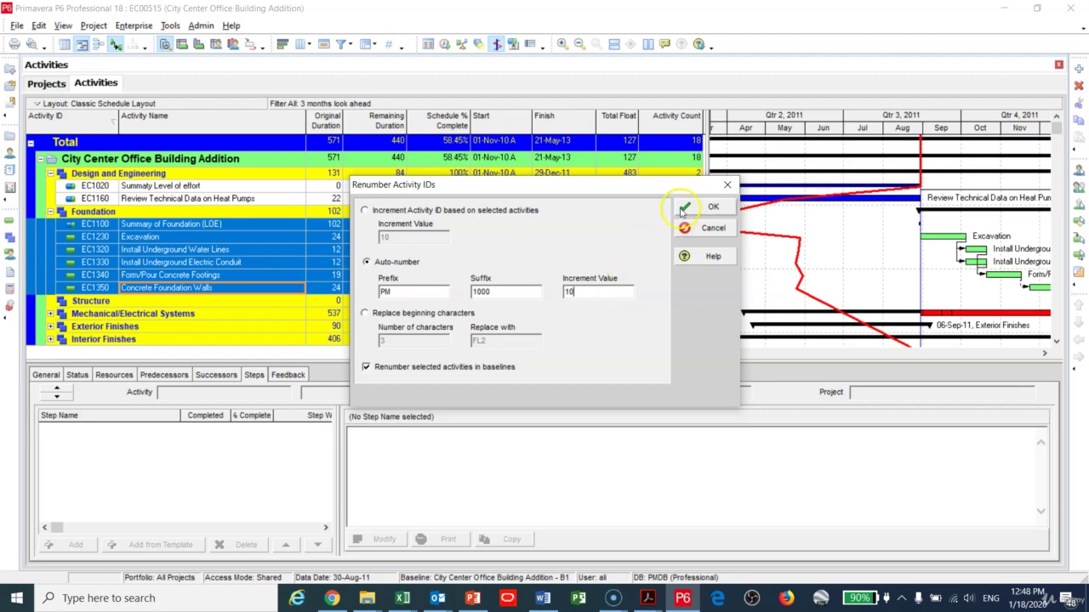
pyautogui.click(699, 209)
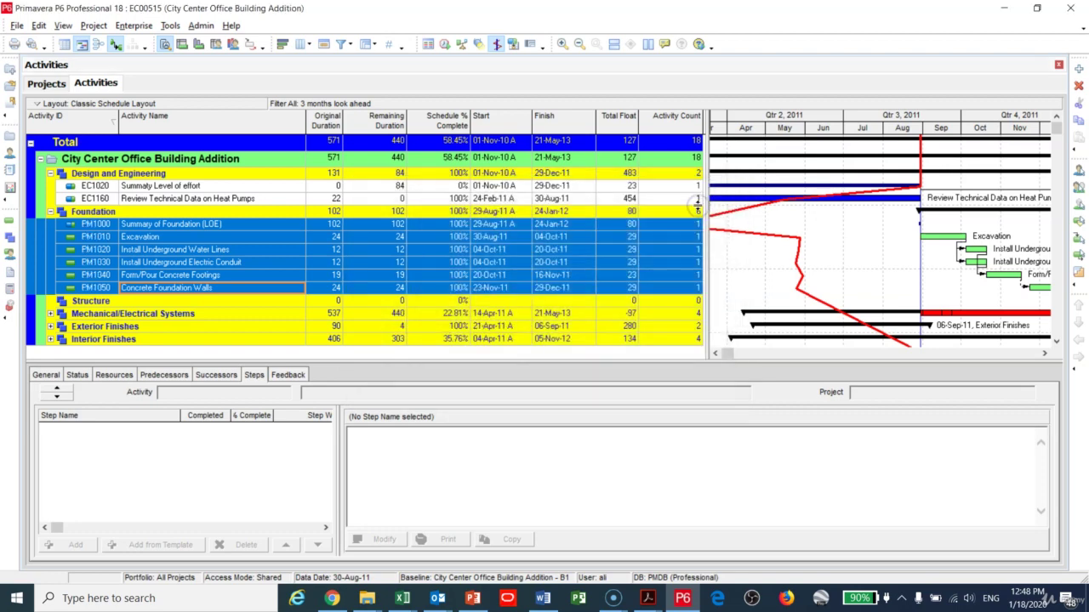
# - Check the new IDs of the first three Foundation activities and widen the Activity ID column slightly
pyautogui.click(104, 224)
pyautogui.click(111, 237)
pyautogui.click(109, 250)
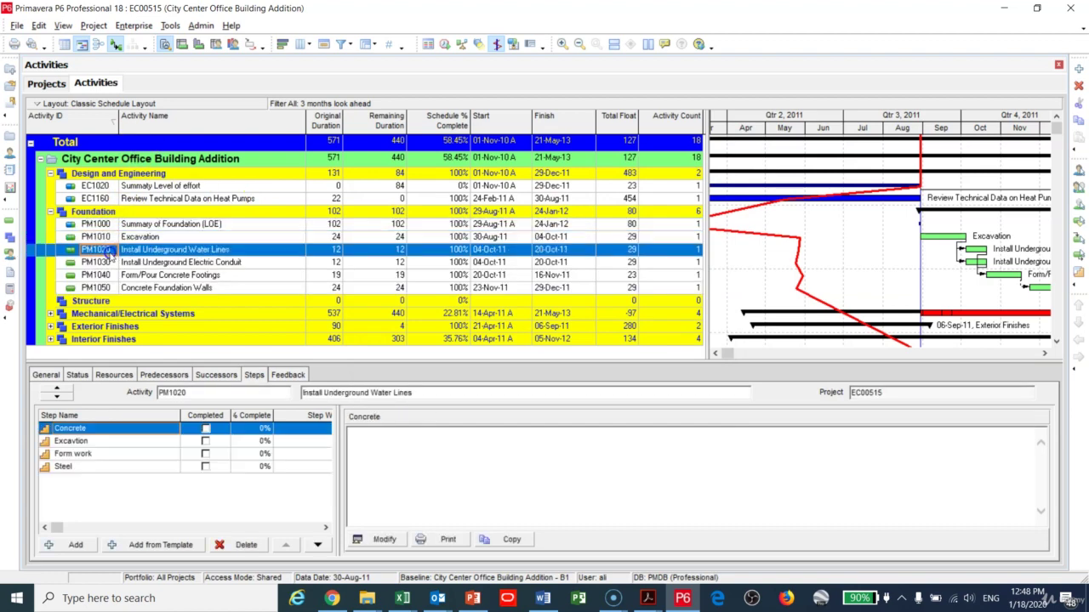
pyautogui.click(109, 224)
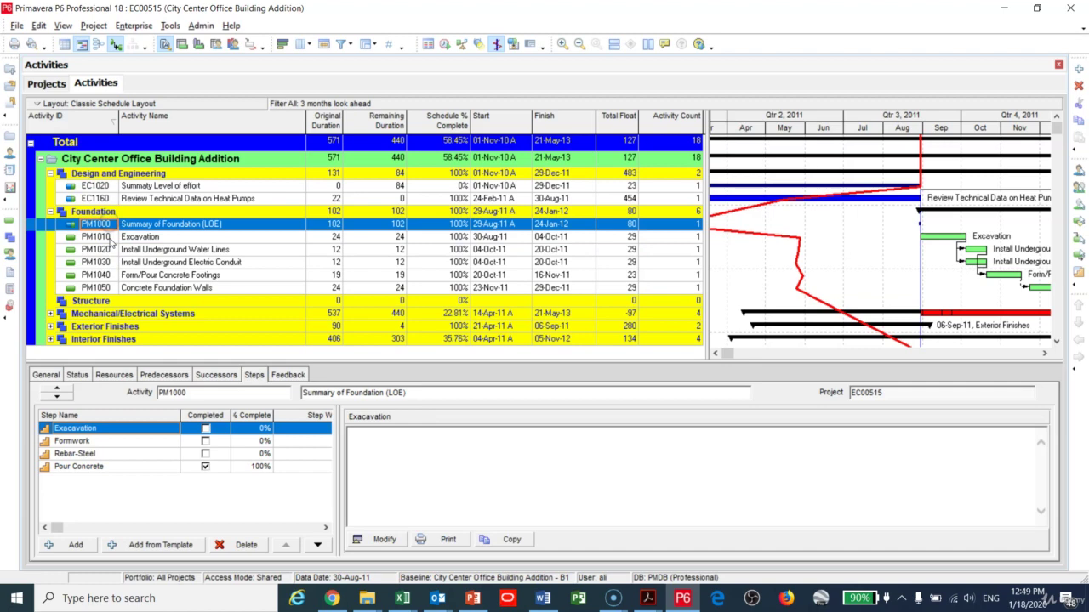
pyautogui.click(111, 236)
pyautogui.click(109, 249)
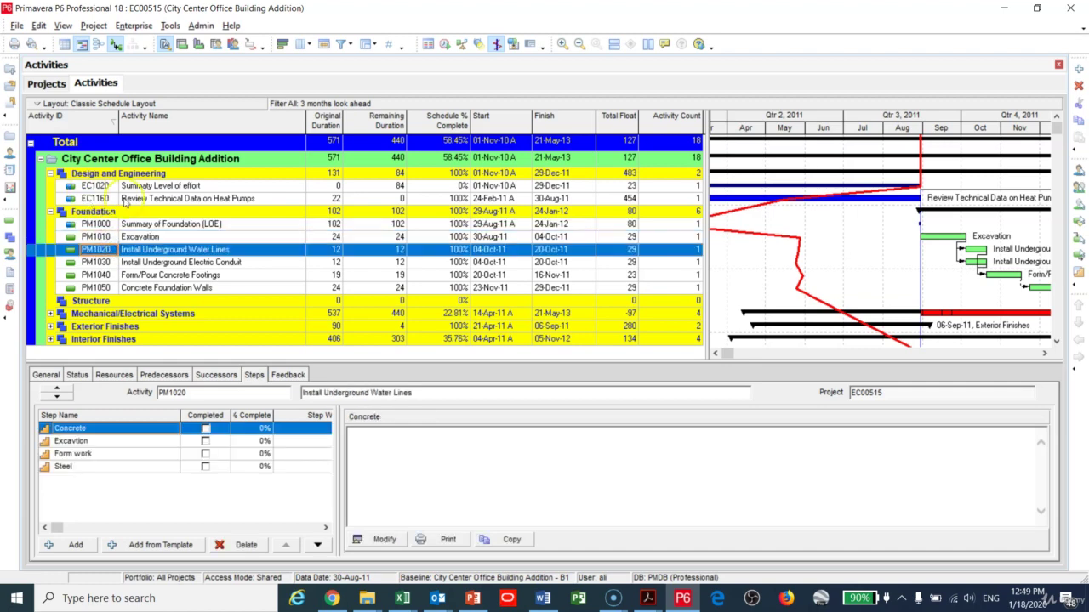
pyautogui.moveTo(118, 126); pyautogui.dragTo(129, 140)
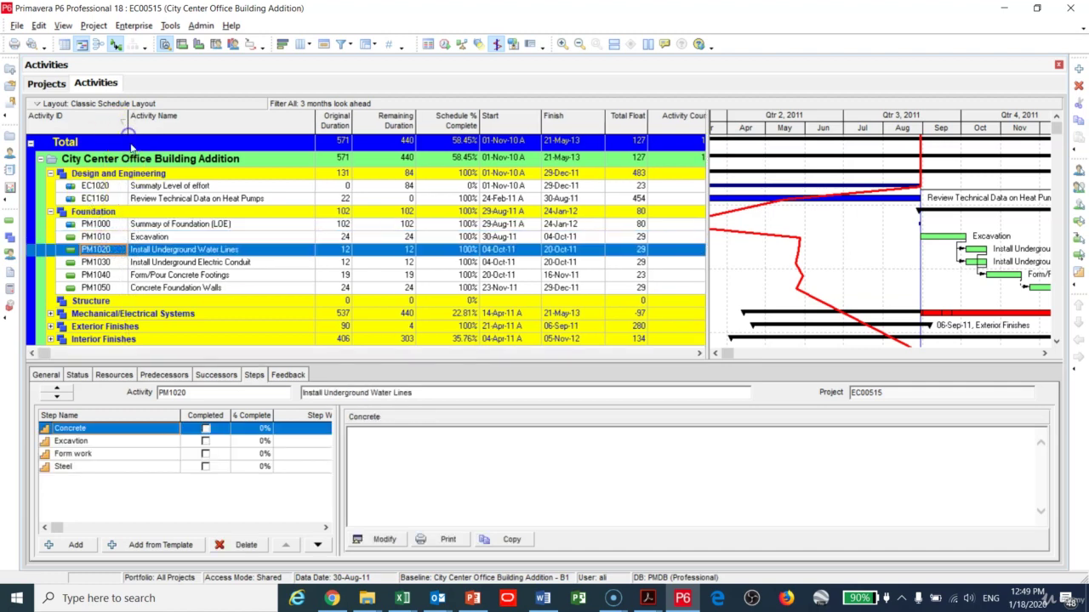
# - Open the Renumber Activity IDs settings for the six Foundation activities and cancel without renumbering
pyautogui.click(128, 224)
pyautogui.keyDown('shift'); pyautogui.click(131, 287); pyautogui.keyUp('shift')
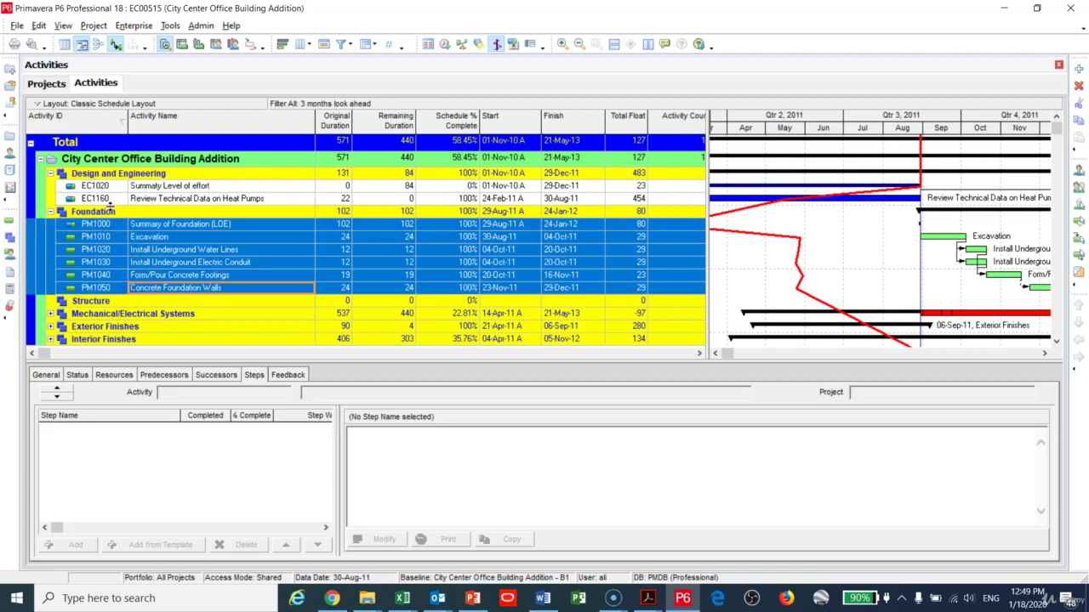
pyautogui.rightClick(129, 242)
pyautogui.click(157, 222)
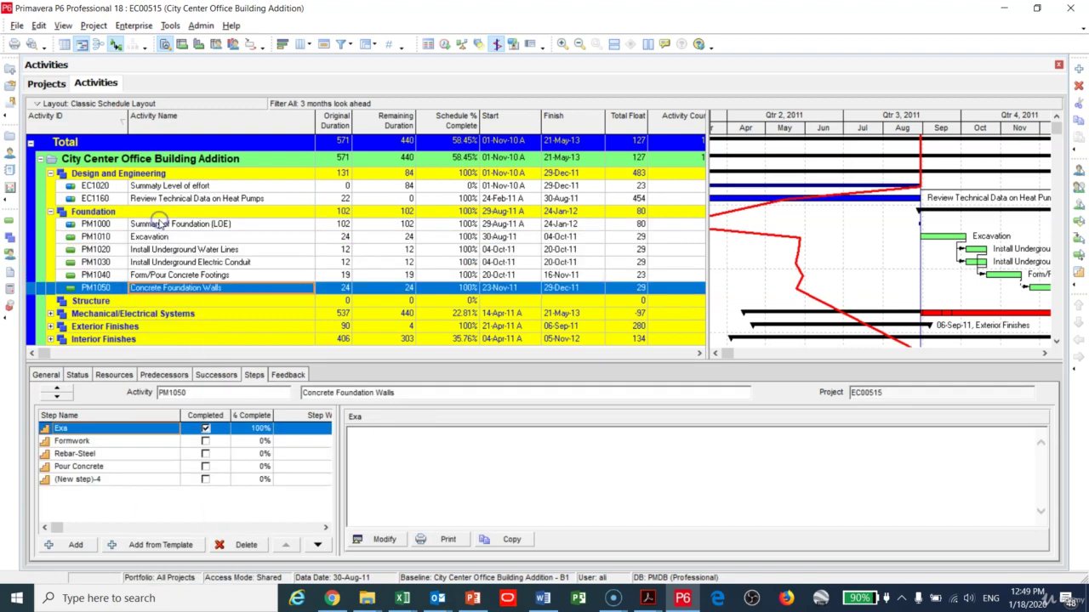
pyautogui.click(160, 224)
pyautogui.keyDown('shift'); pyautogui.click(179, 290); pyautogui.keyUp('shift')
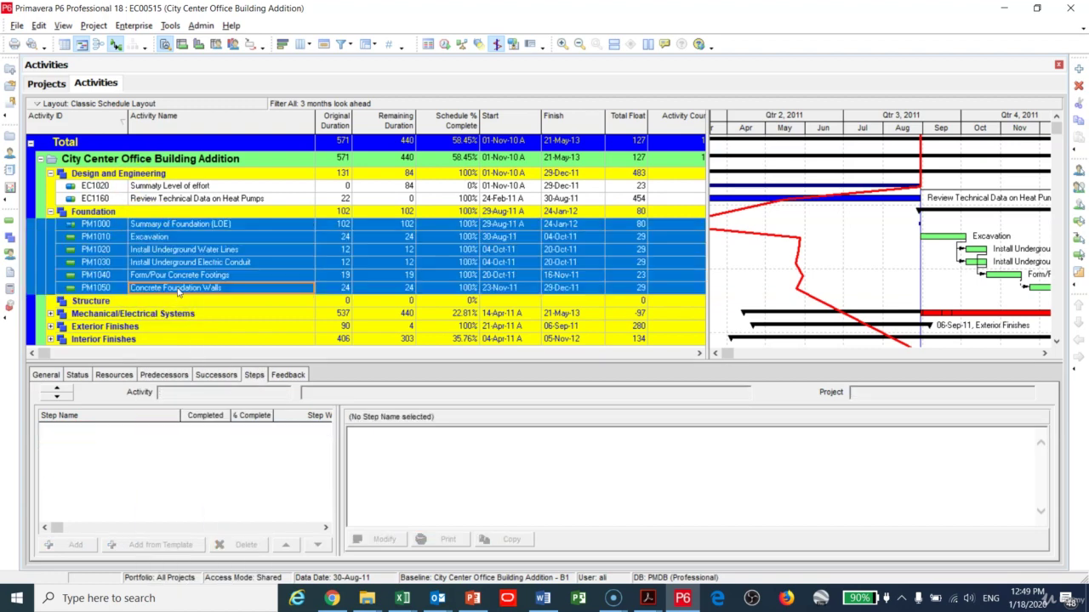
pyautogui.click(39, 25)
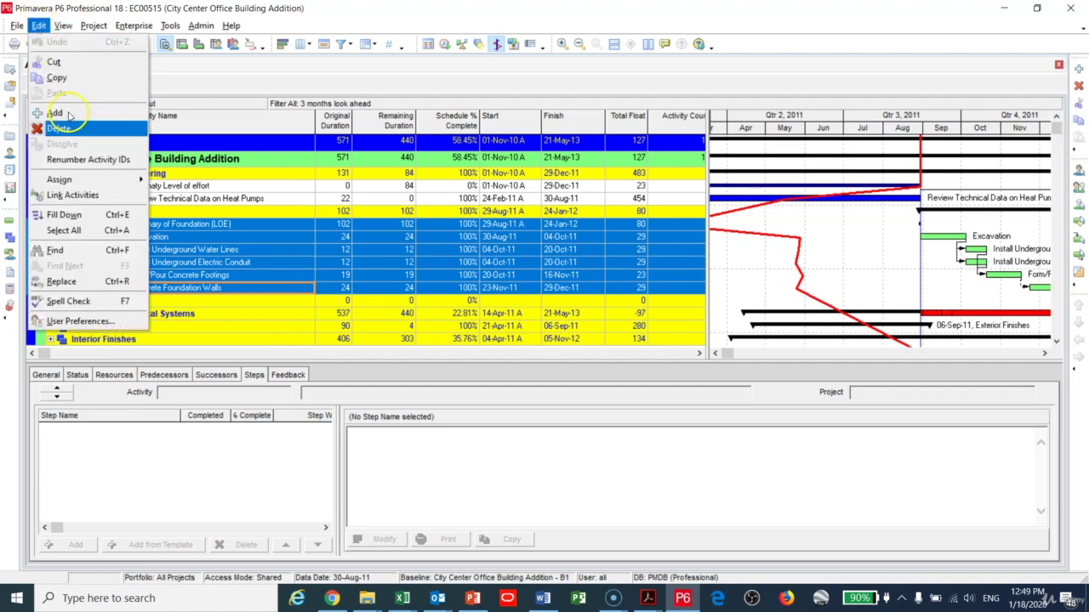
pyautogui.click(95, 159)
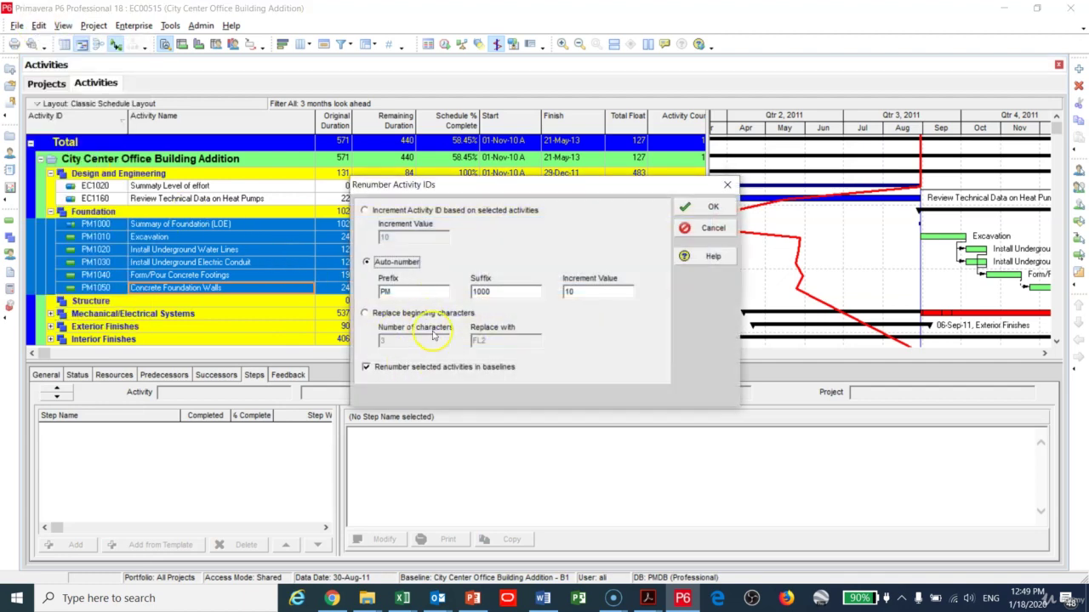
pyautogui.click(474, 292)
pyautogui.click(711, 228)
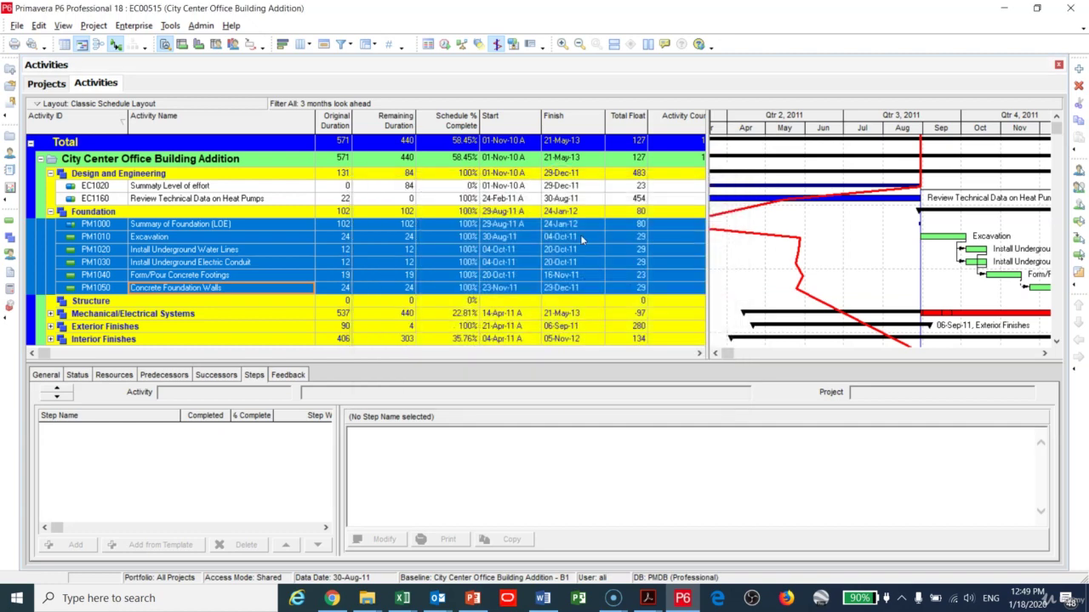
pyautogui.click(152, 186)
pyautogui.hotkey('ctrl', 'a')
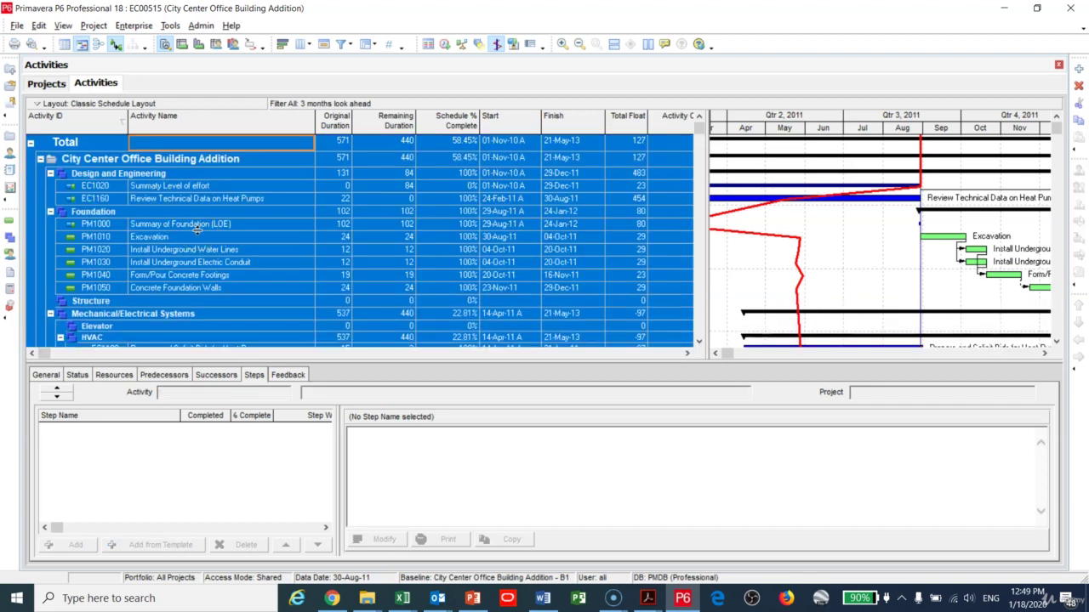
pyautogui.rightClick(173, 184)
pyautogui.click(128, 212)
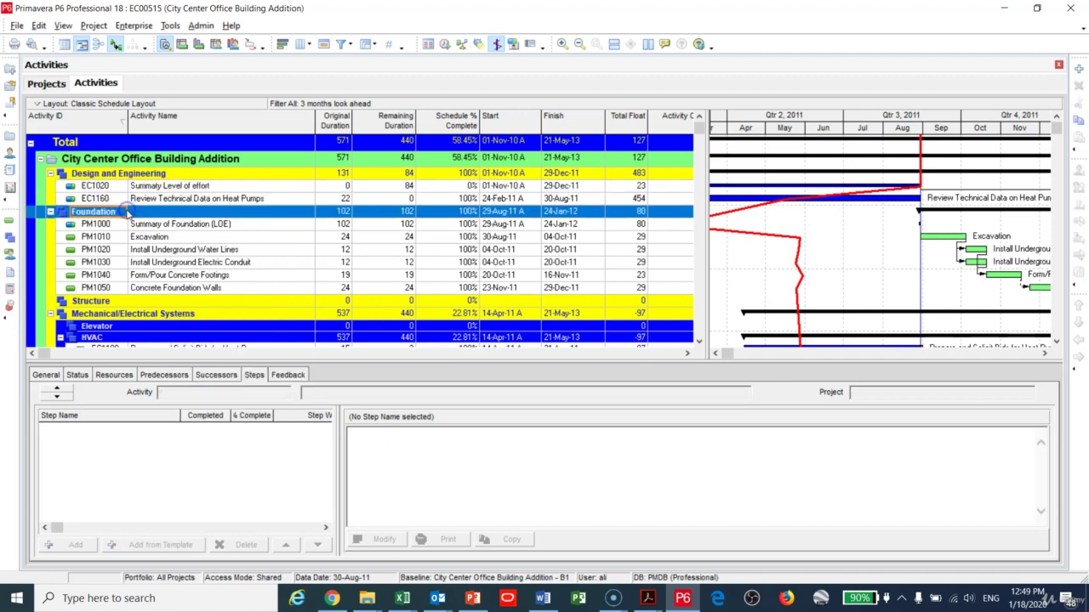
pyautogui.hotkey('ctrl', 'a')
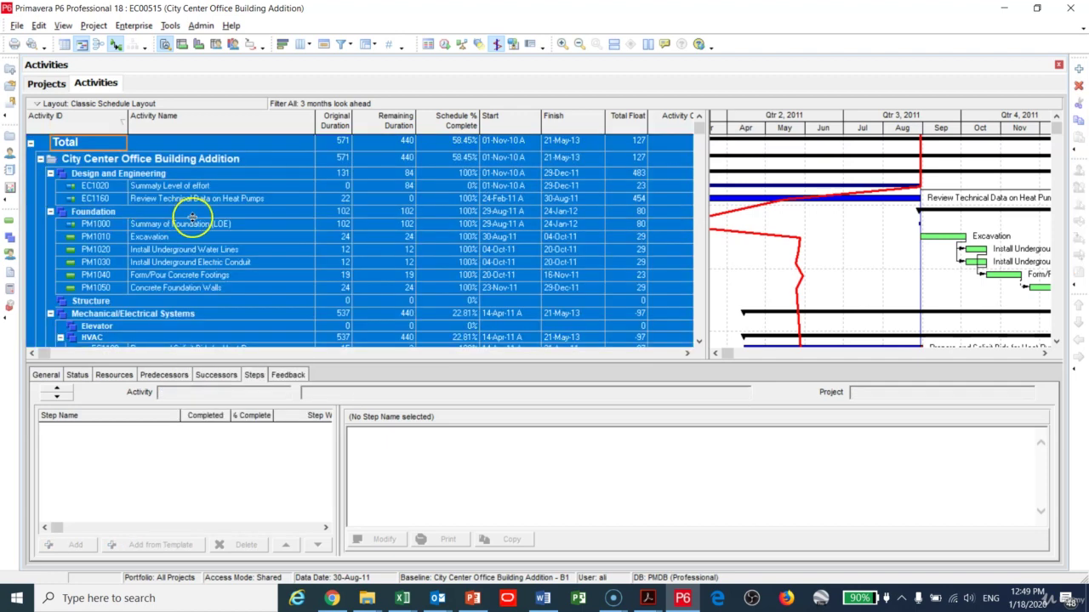
pyautogui.rightClick(197, 226)
pyautogui.click(141, 227)
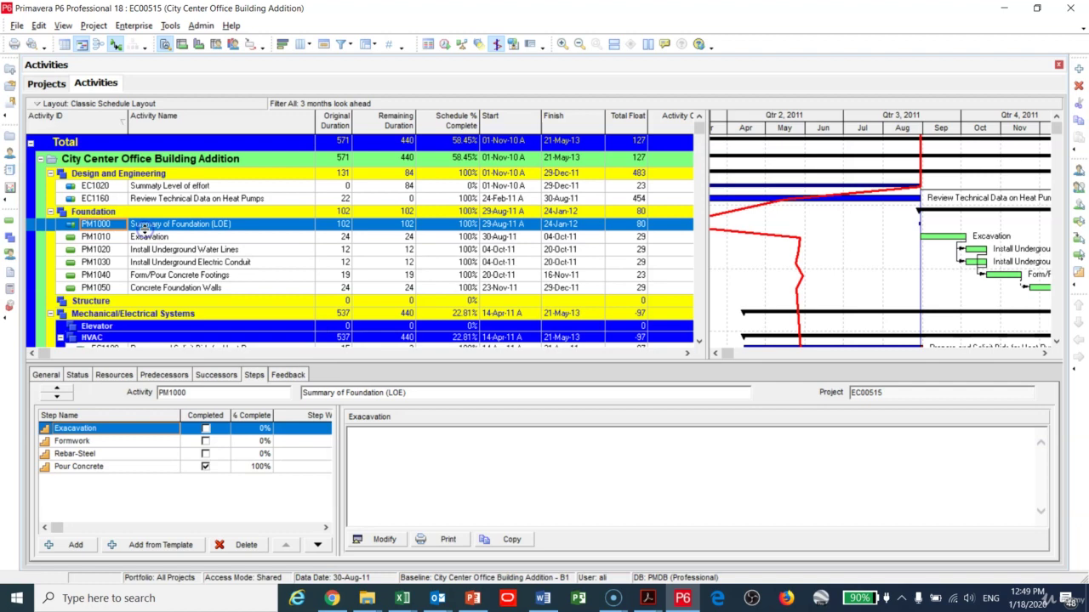
# - Select every activity in the project and renumber them all using Auto-number with prefix PM, suffix 1000 and increment 10
pyautogui.hotkey('ctrl', 'a')
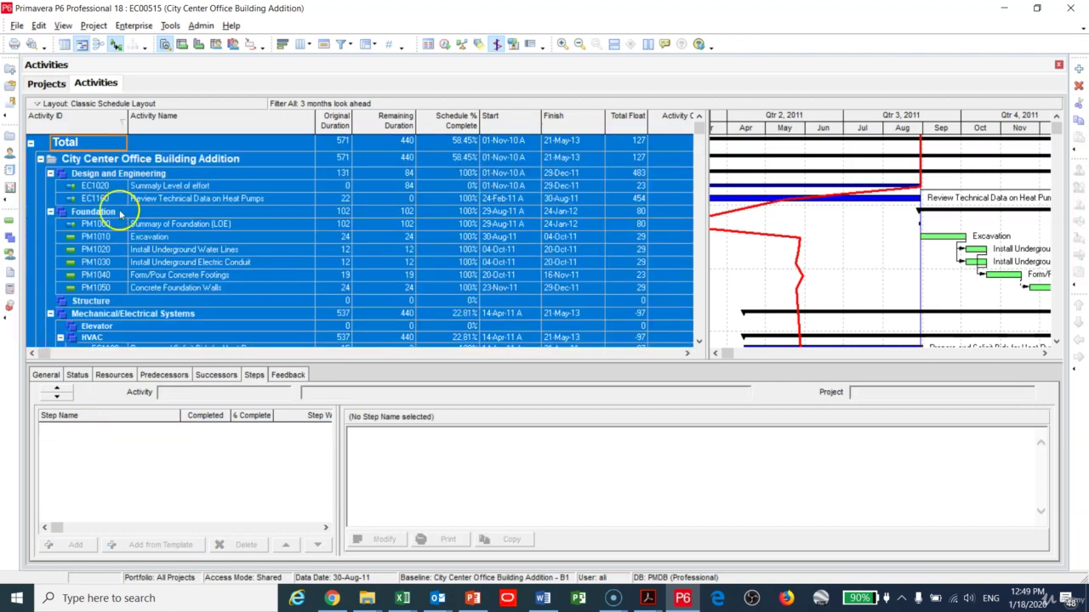
pyautogui.rightClick(185, 143)
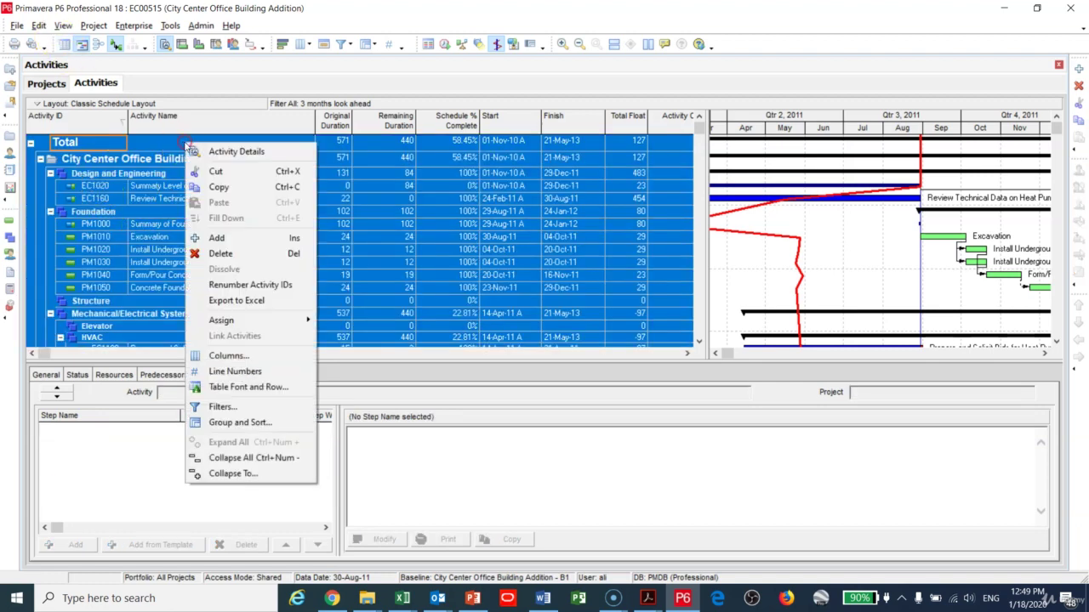
pyautogui.click(276, 285)
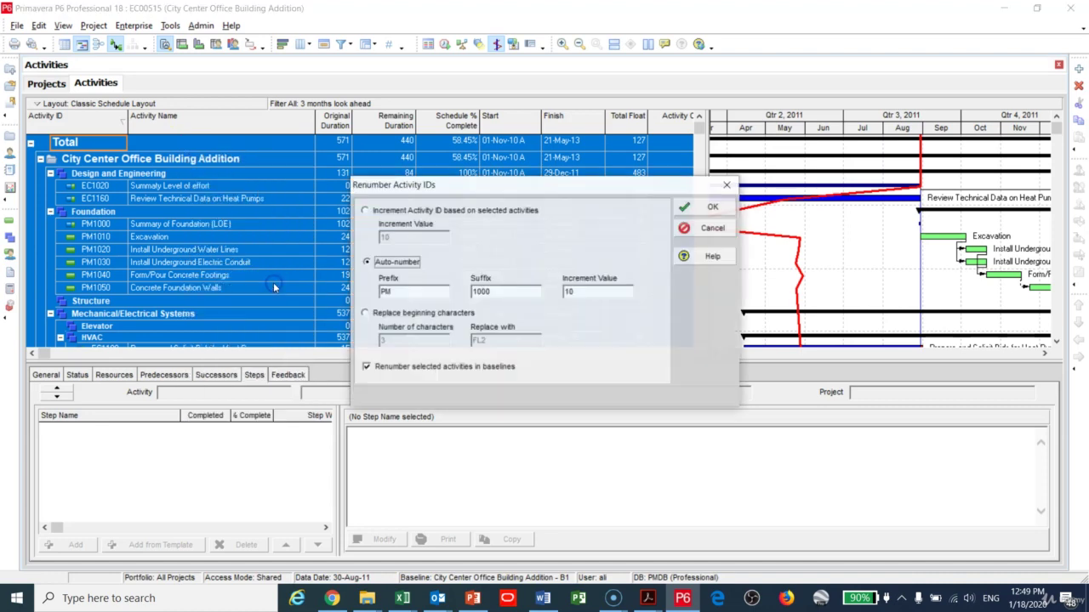
pyautogui.click(392, 293)
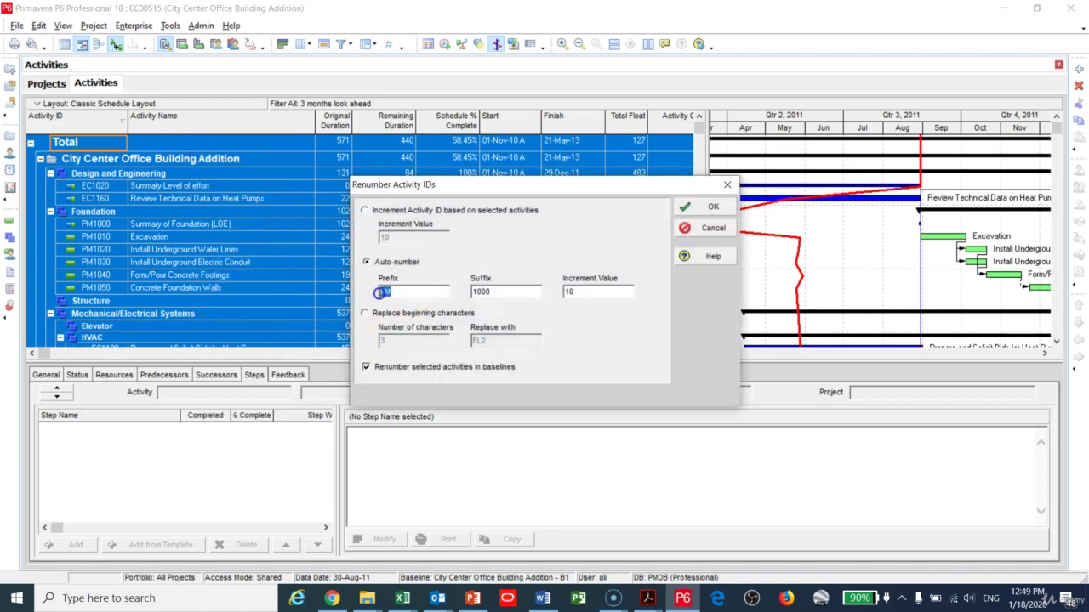
pyautogui.click(501, 291)
pyautogui.moveTo(501, 291); pyautogui.dragTo(437, 297)
pyautogui.doubleClick(568, 292)
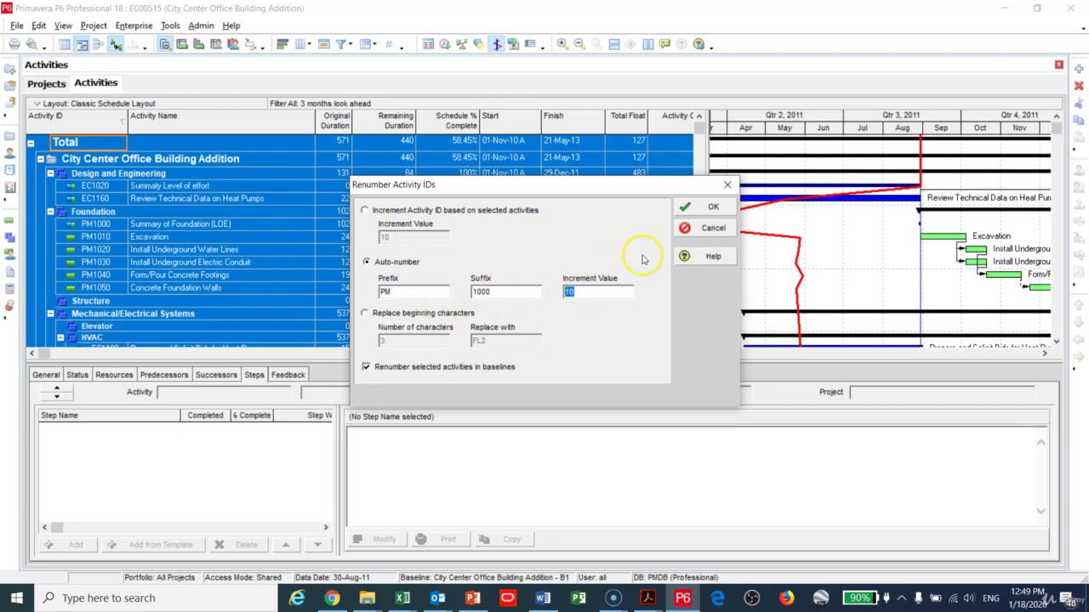
pyautogui.click(693, 208)
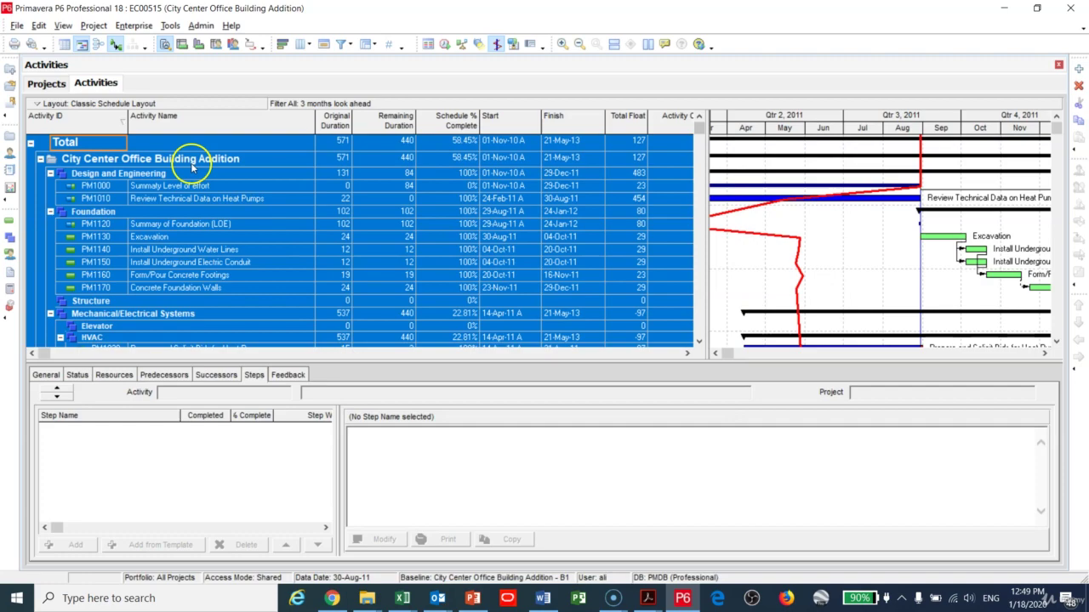
# - Check the renumbered activity IDs from Design and Engineering down to Interior Finishes
pyautogui.click(205, 197)
pyautogui.scroll(-2, 208, 219)
pyautogui.scroll(-5, 207, 221)
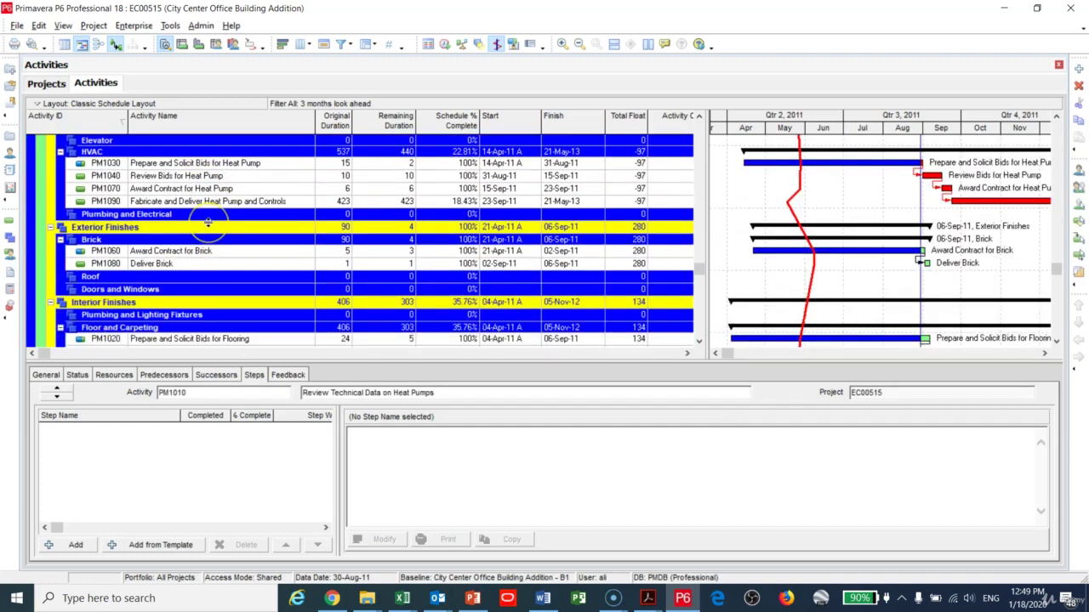
pyautogui.scroll(5, 208, 222)
pyautogui.scroll(2, 208, 222)
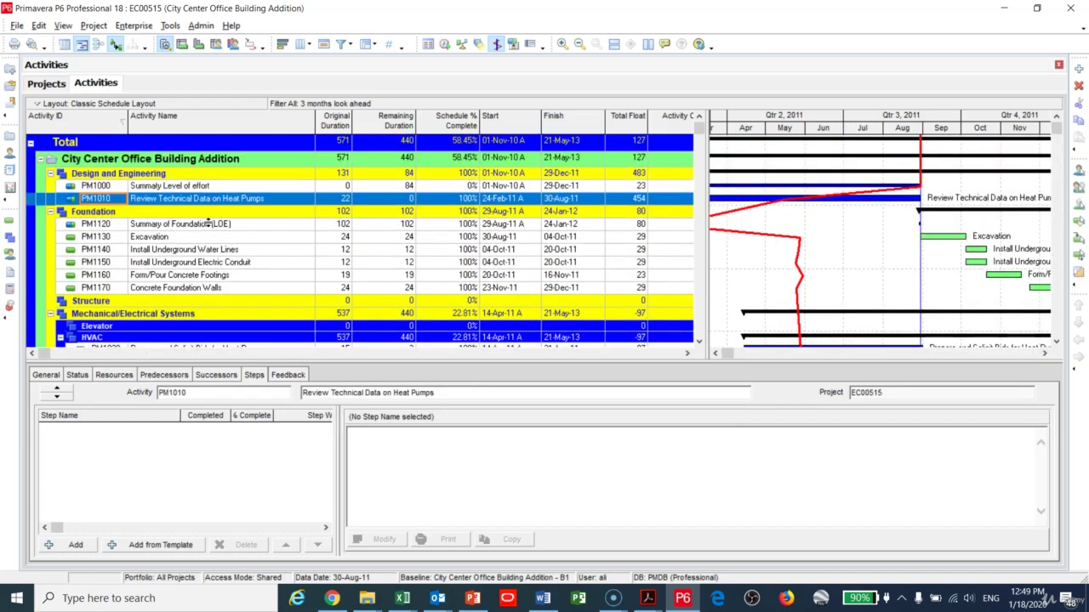
pyautogui.hotkey('ctrl', 'a')
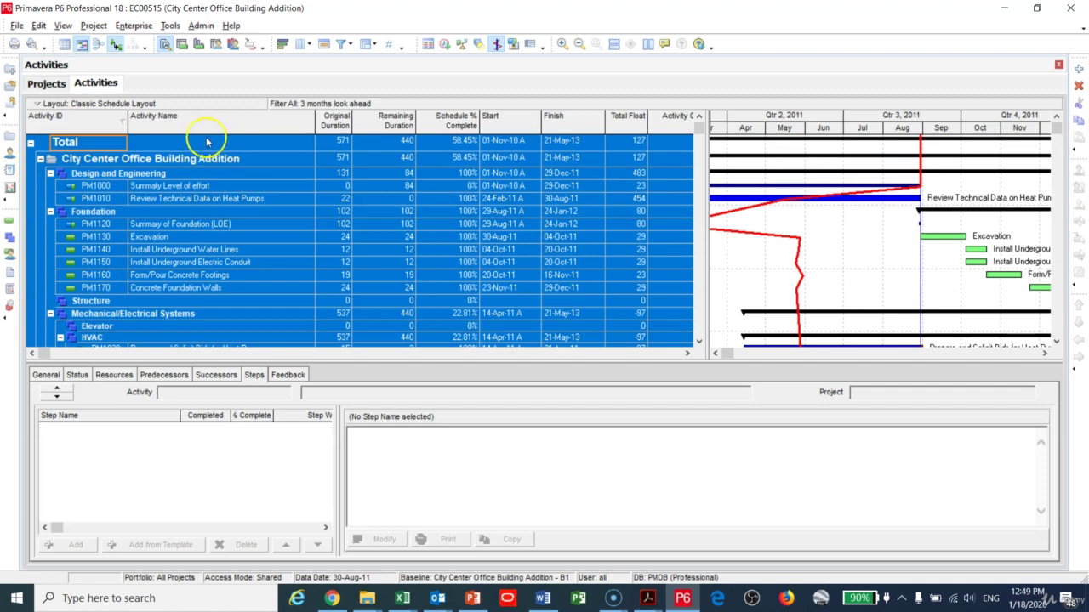
pyautogui.rightClick(206, 140)
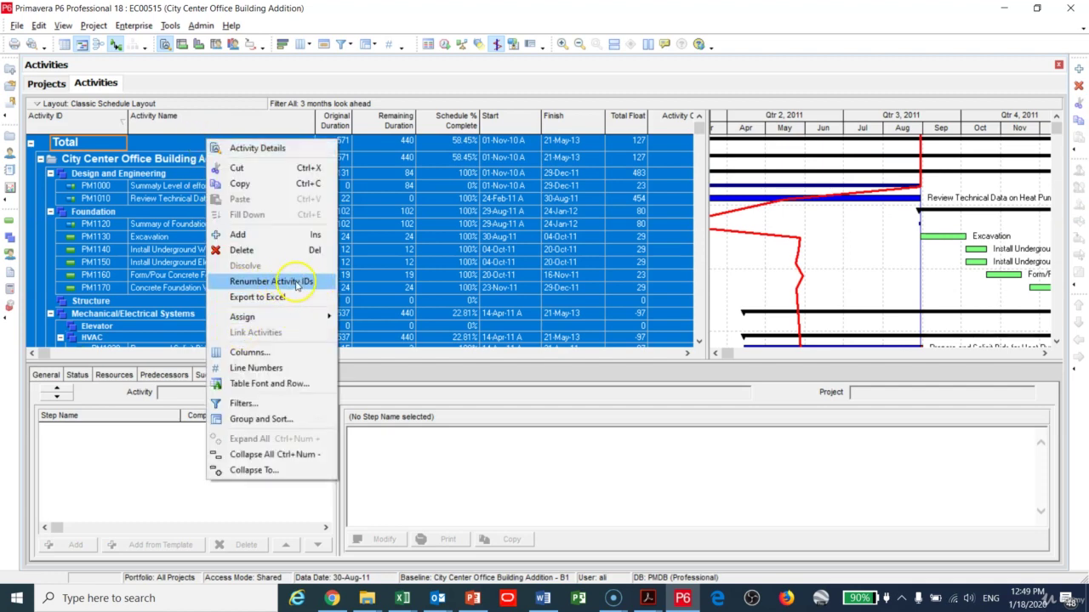
pyautogui.click(154, 211)
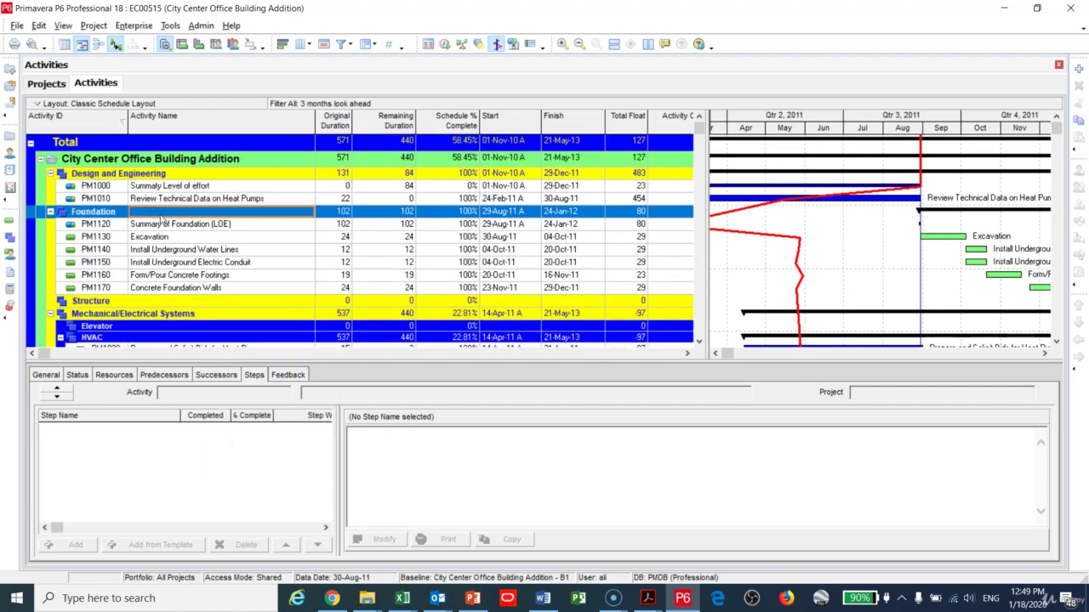
pyautogui.hotkey('ctrl', 'a')
pyautogui.rightClick(186, 223)
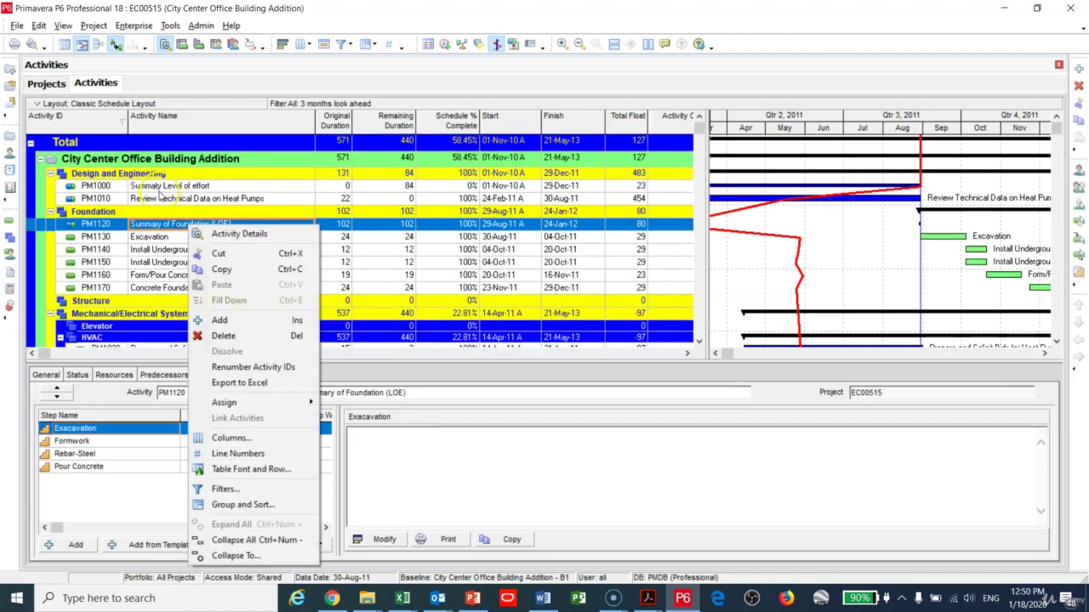
pyautogui.click(159, 192)
# - Select every activity in the project and renumber them all using Auto-number with prefix pcm, suffix 1000 and increment 10
pyautogui.click(173, 160)
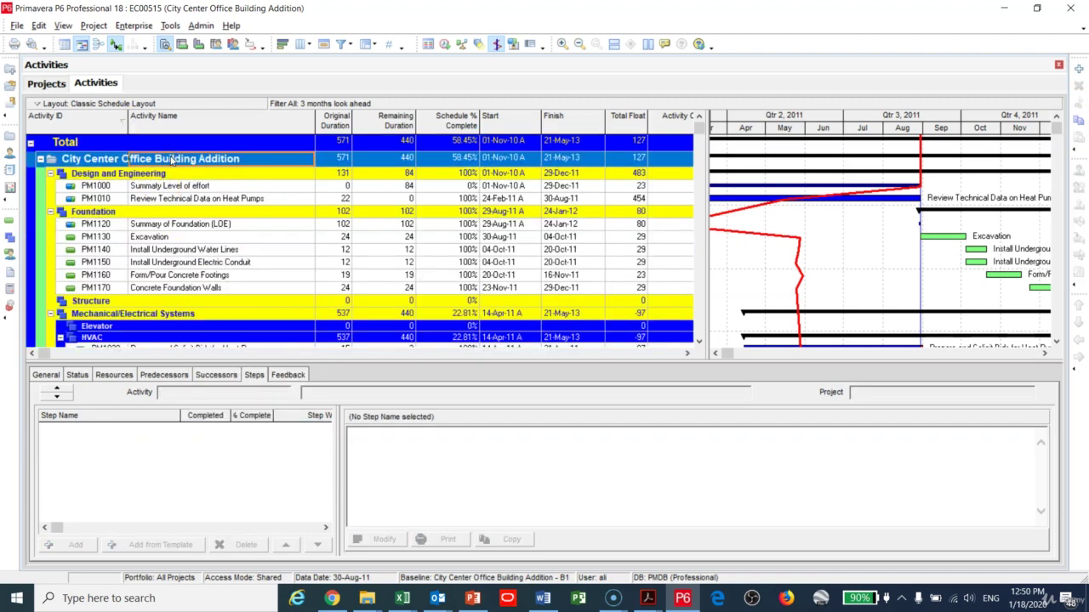
pyautogui.hotkey('ctrl', 'a')
pyautogui.rightClick(236, 141)
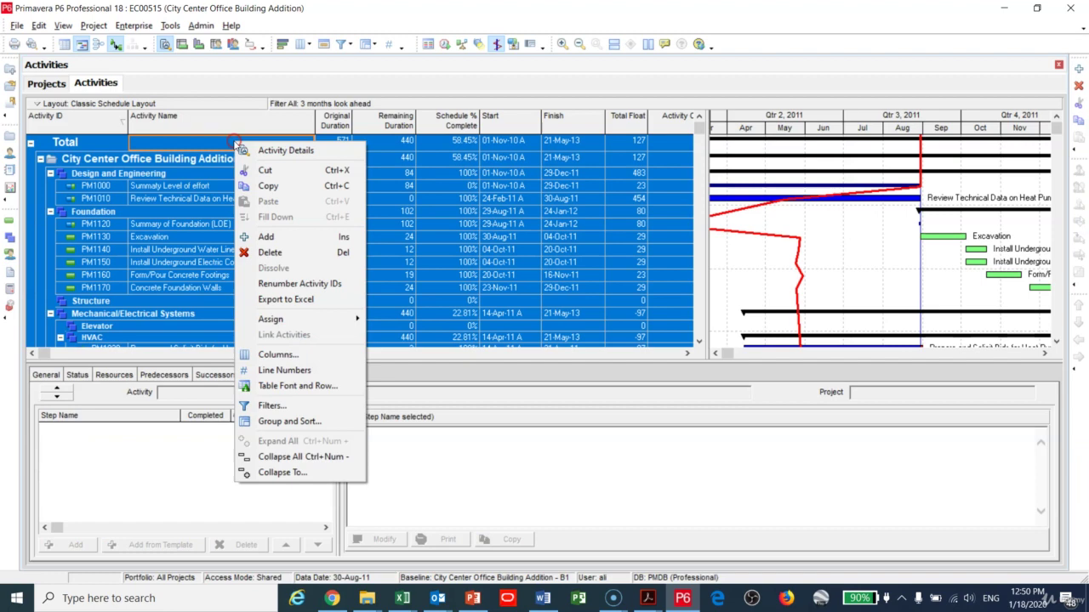
pyautogui.click(38, 26)
pyautogui.click(89, 159)
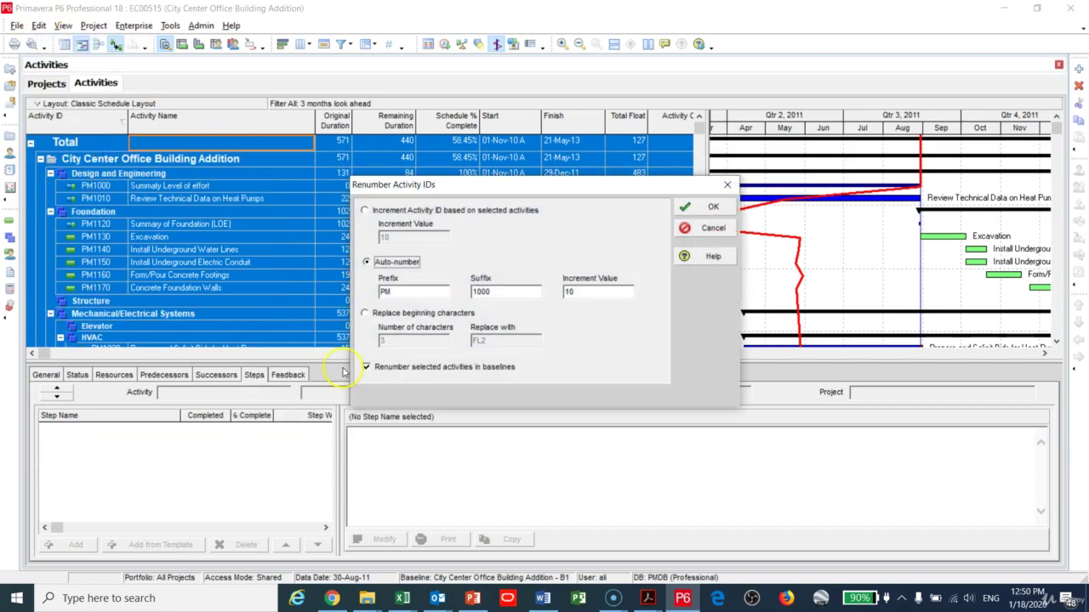
pyautogui.press('Tab')
pyautogui.write('pcm')
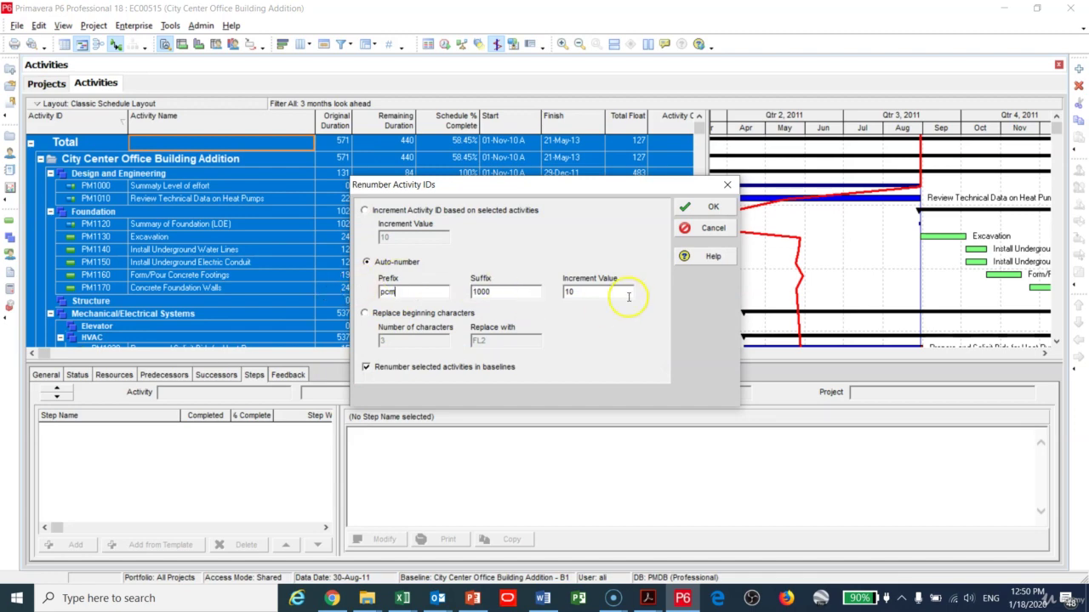
pyautogui.click(706, 206)
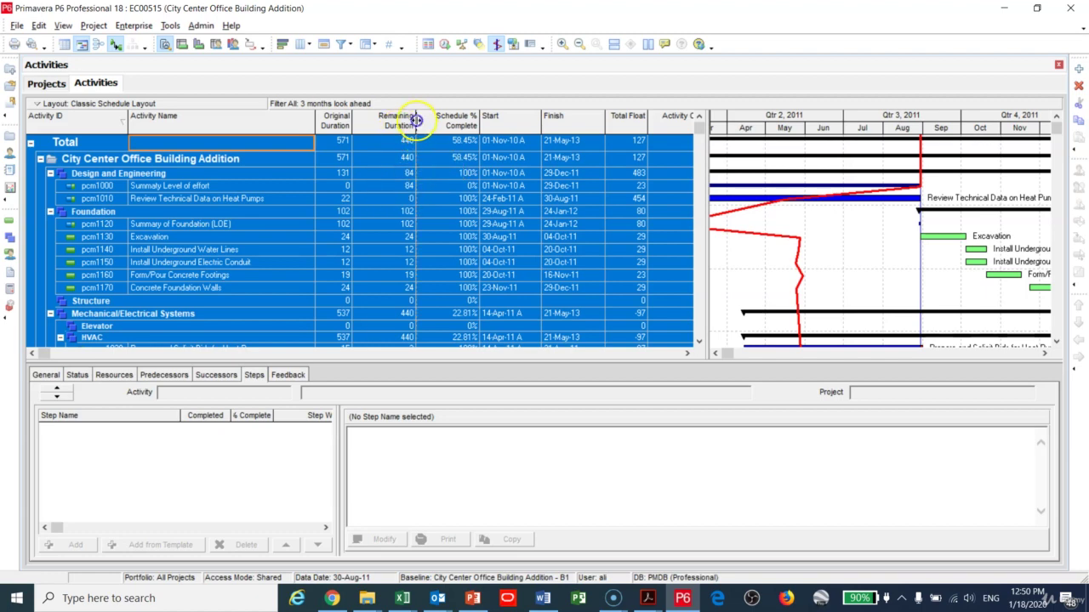
# - Narrow the Remaining Duration column slightly and select the Summary Level of effort activity
pyautogui.moveTo(415, 120); pyautogui.dragTo(404, 127)
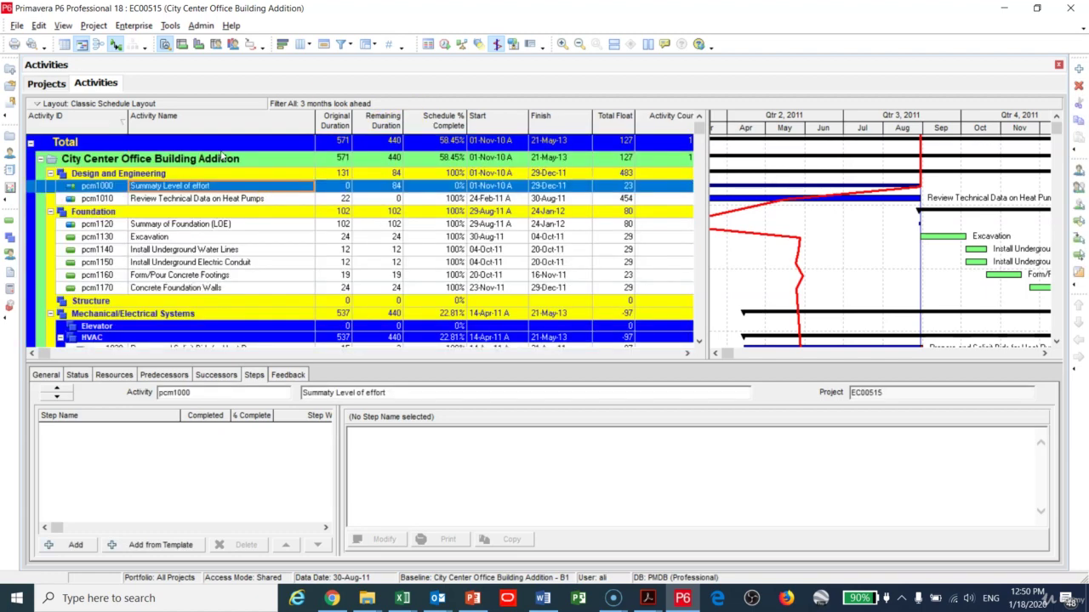
pyautogui.click(277, 188)
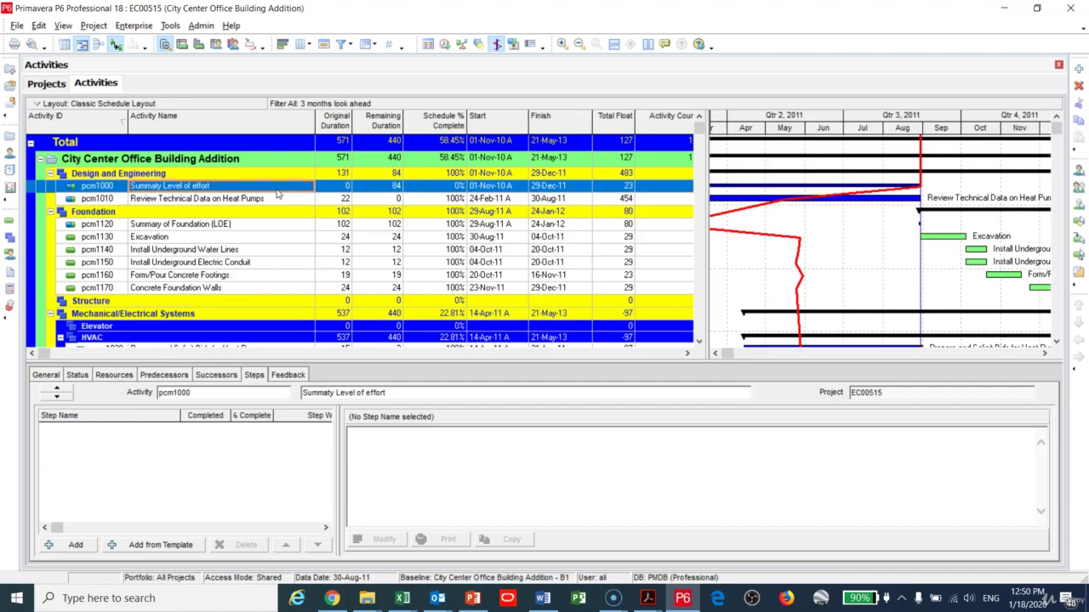